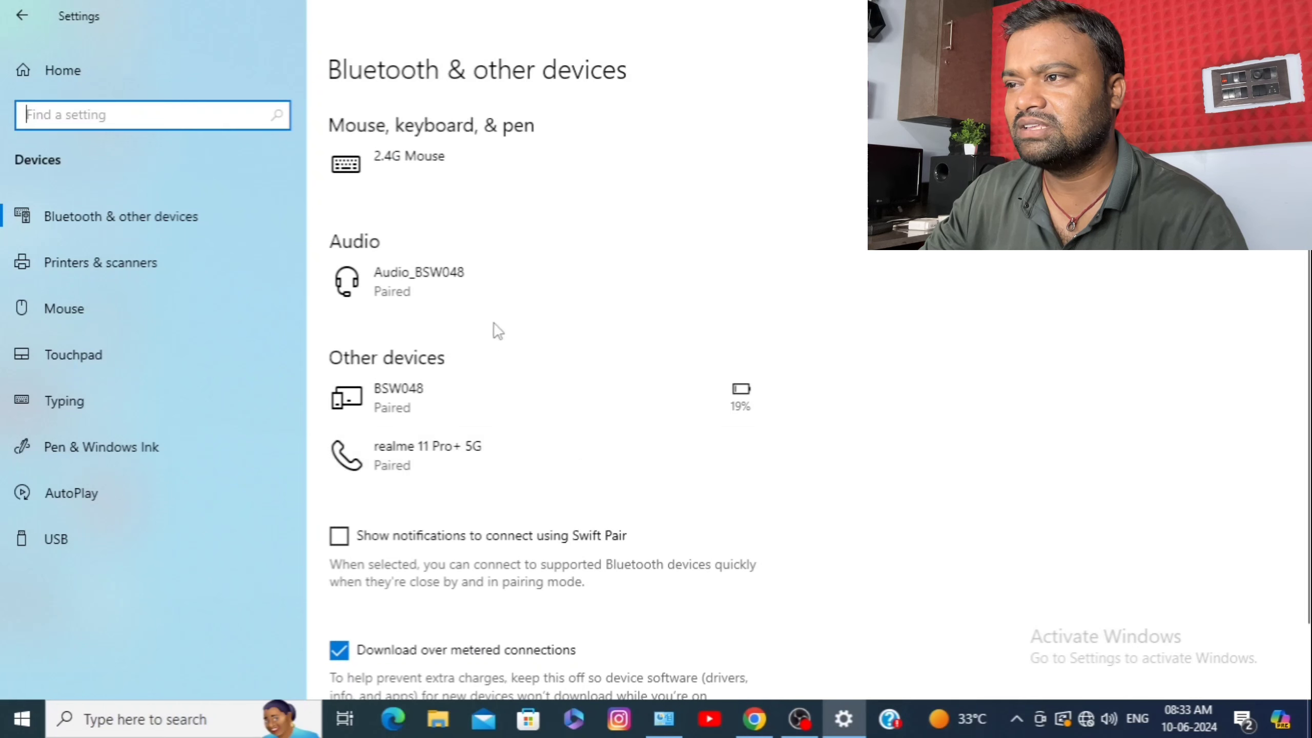
Check the connection options of the paired audio device Audio_BSW048 and the Bluetooth switch, and return to the desktop.
left_click(480, 272)
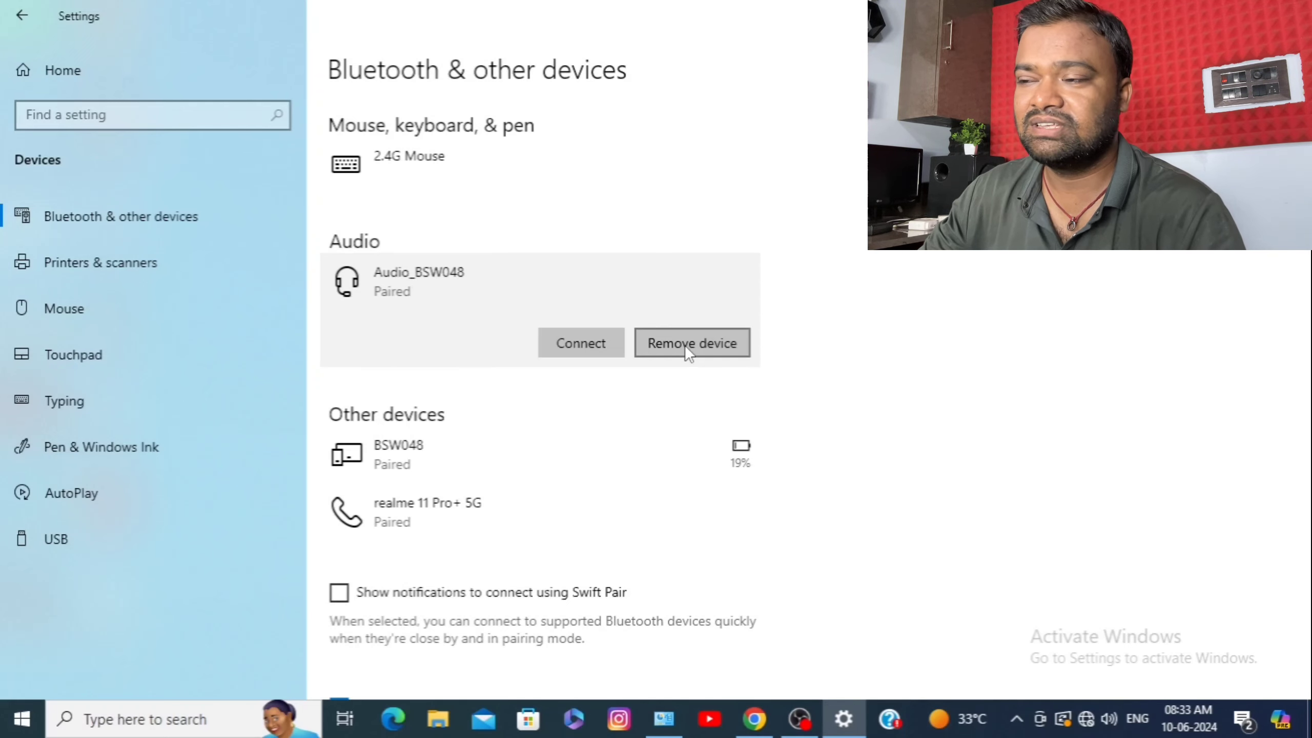
scroll(685, 344, "up", 3)
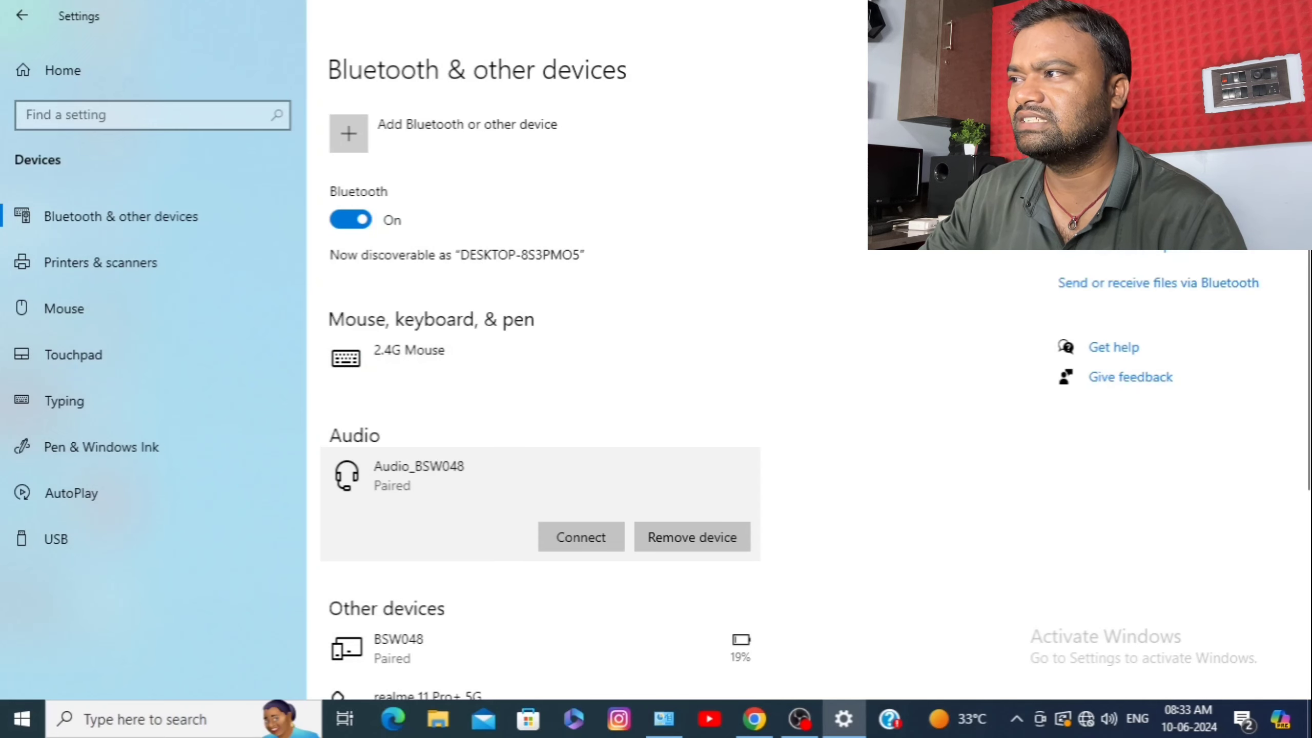
key("super+d")
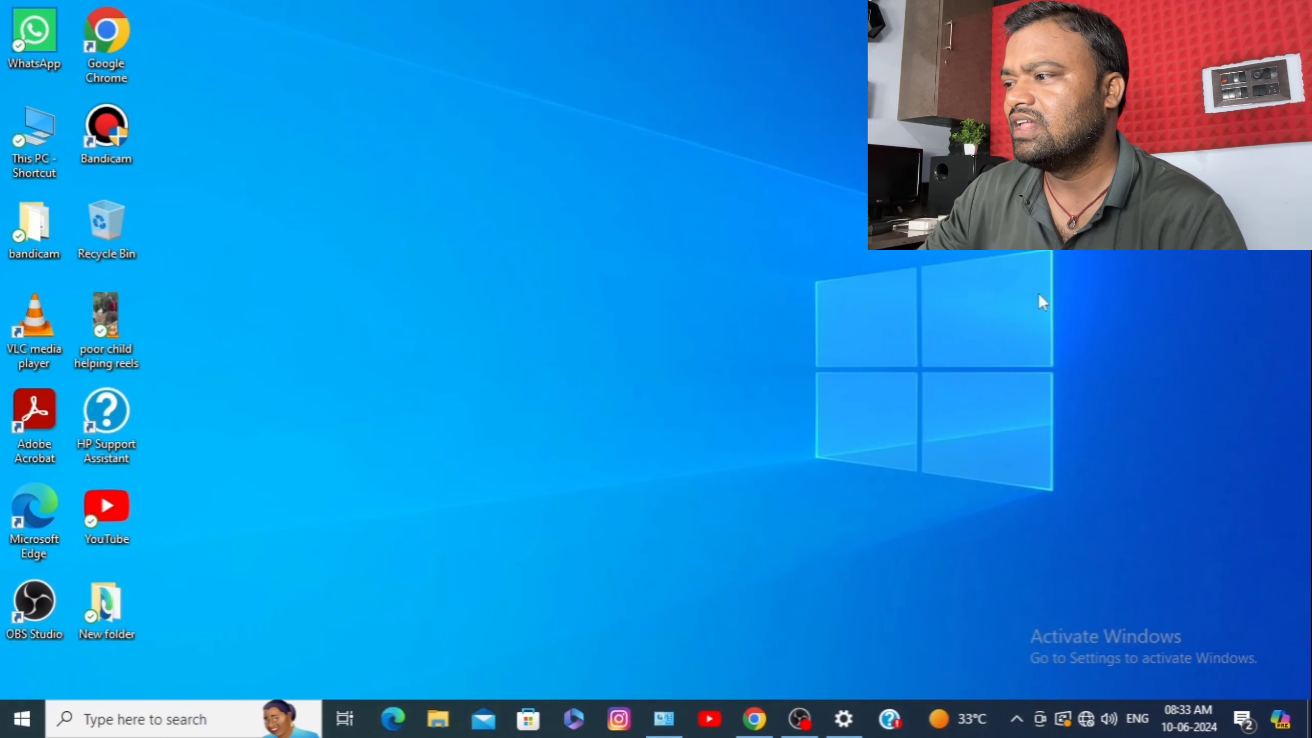
Check the speaker volume and the airplane mode status in the network quick settings.
left_click(1105, 717)
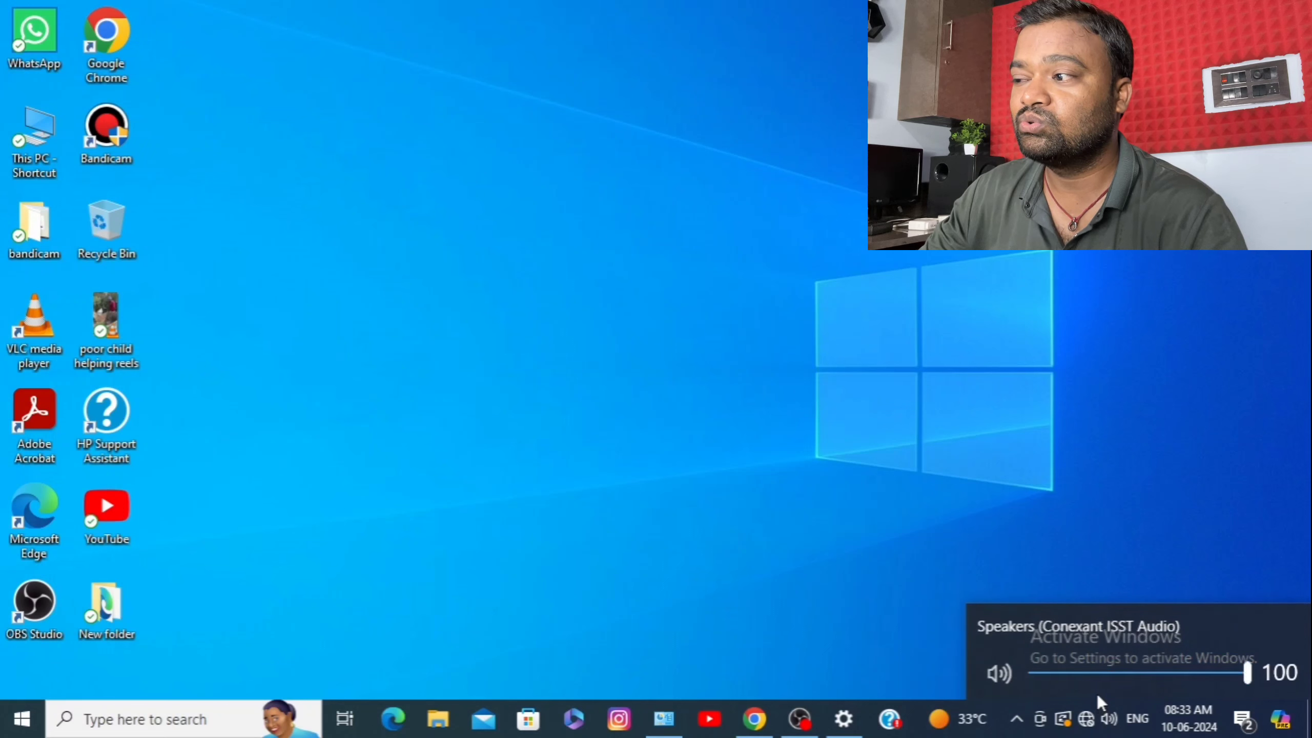
left_click(970, 493)
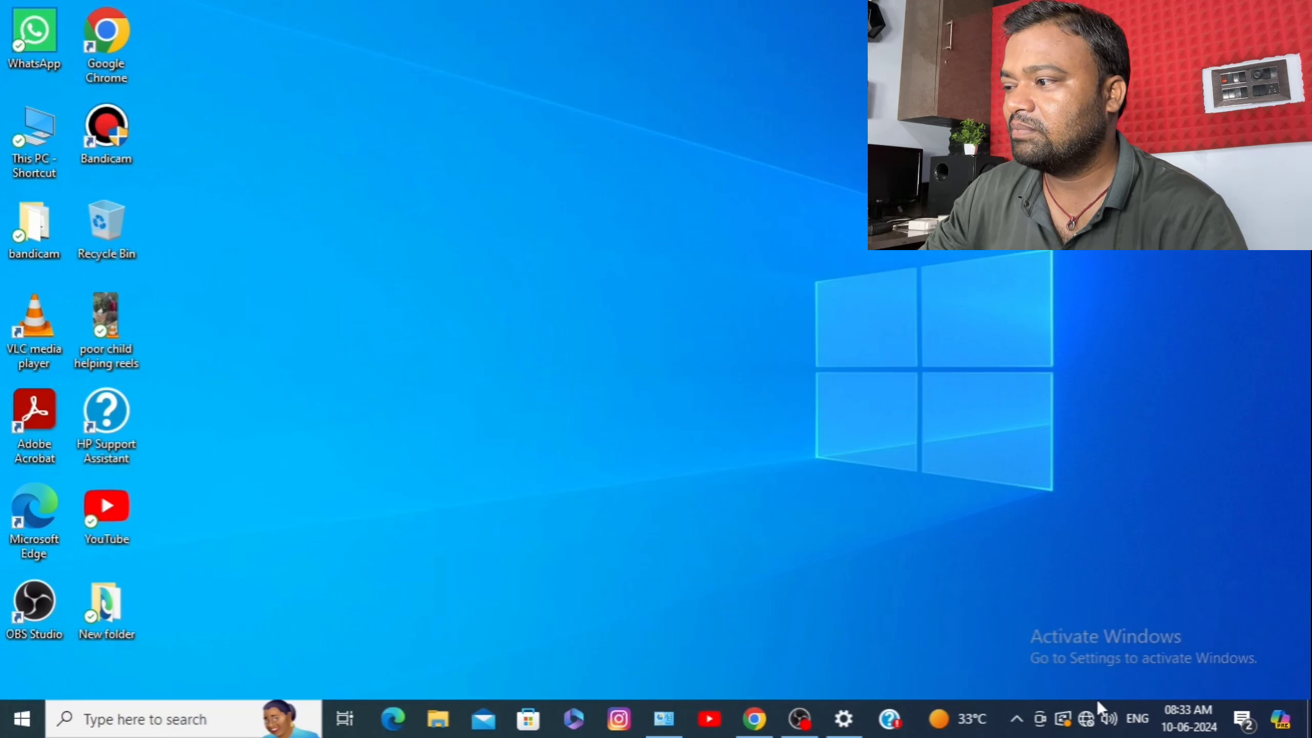
left_click(1087, 719)
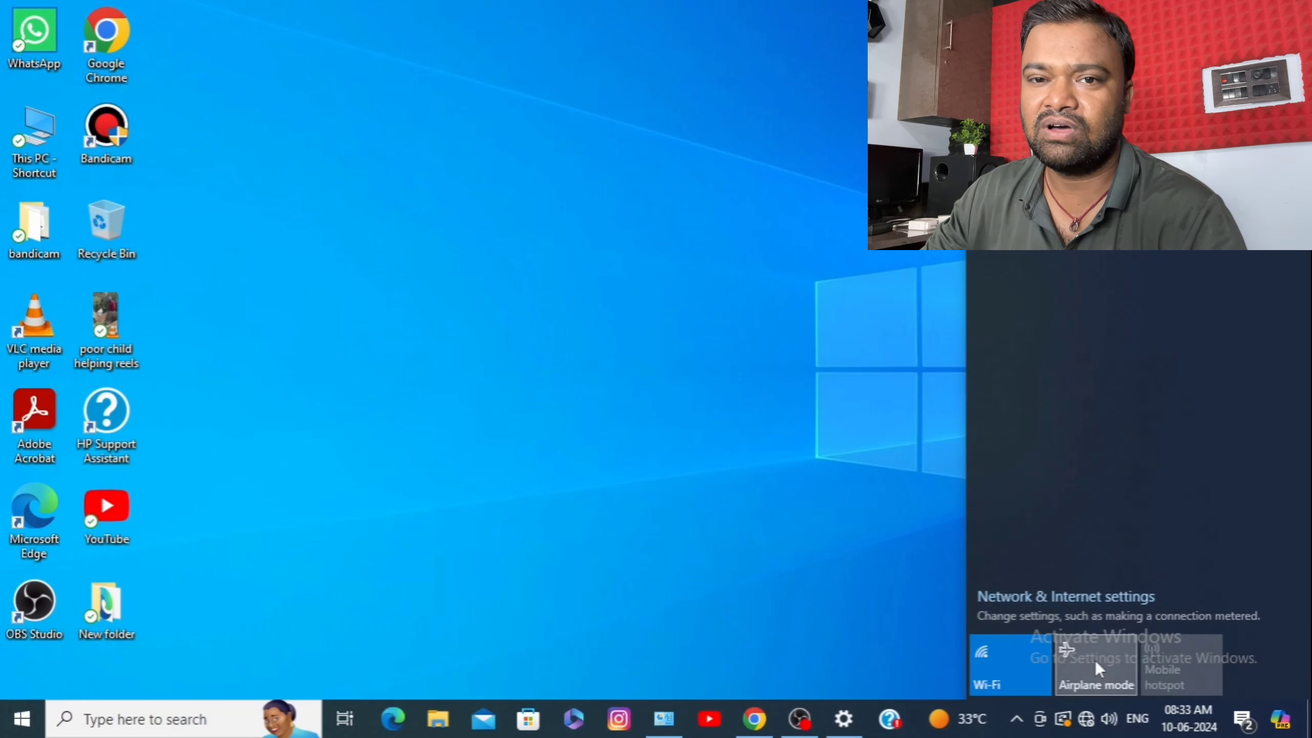
left_click(868, 524)
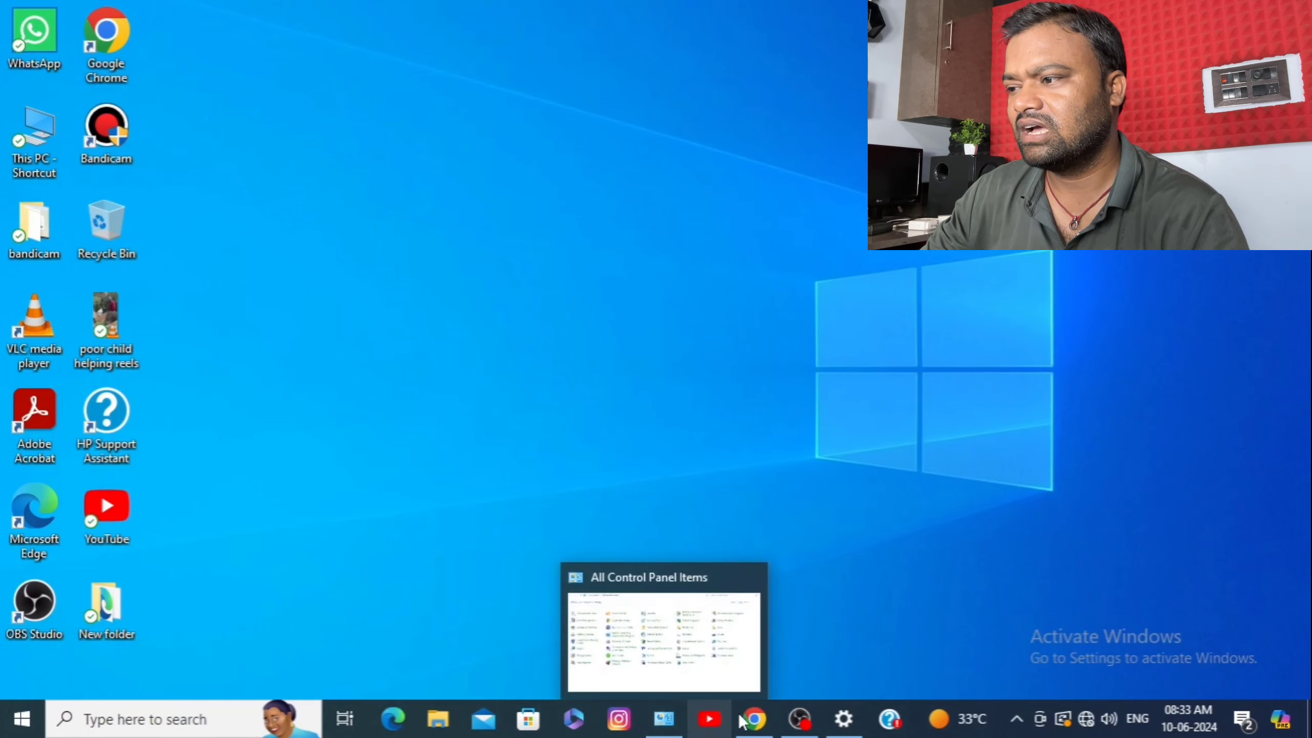
Open Device Manager from Control Panel and expand the Bluetooth category to examine its devices.
left_click(664, 719)
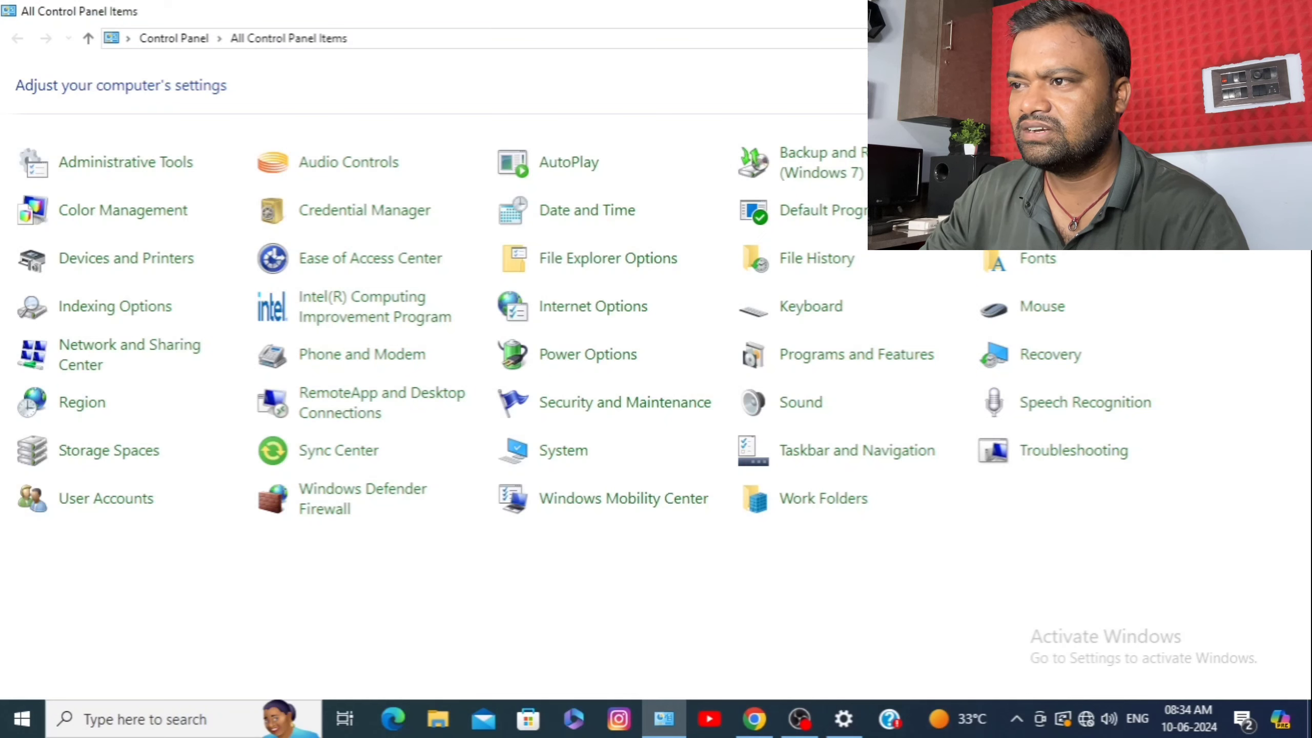
left_click(1033, 211)
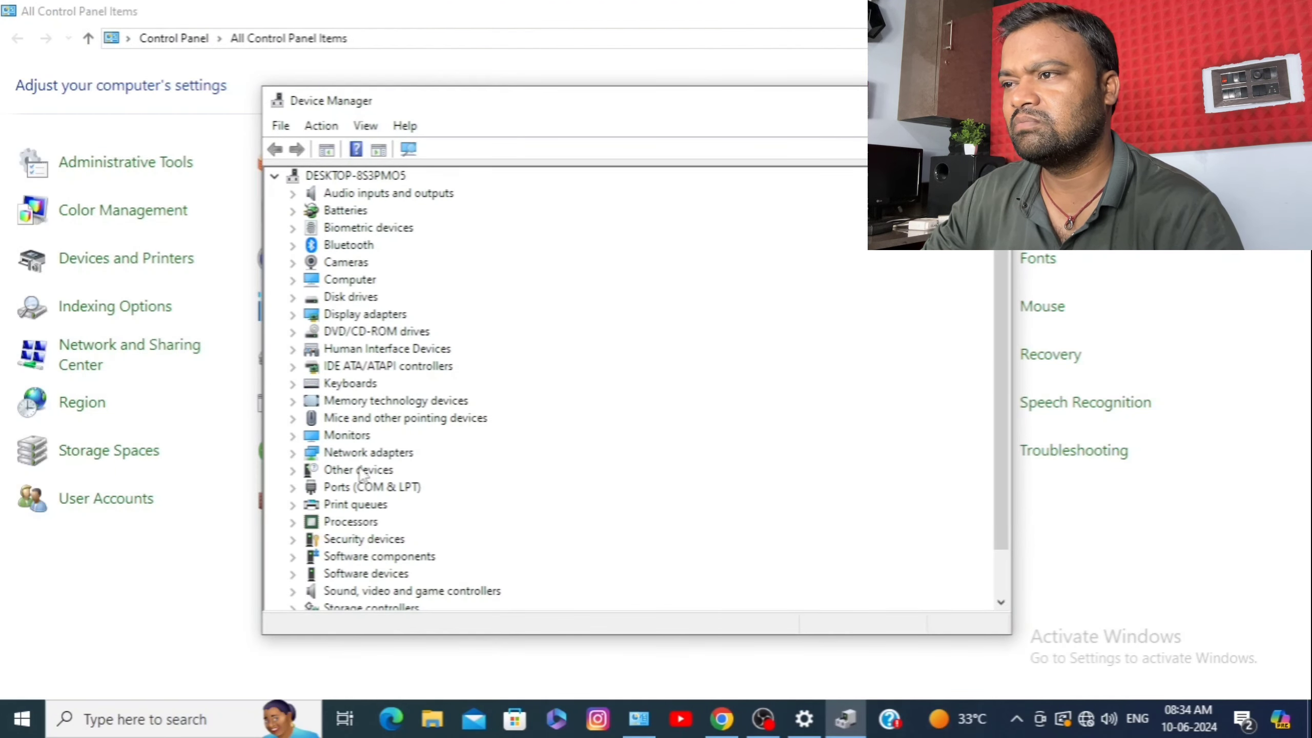
double_click(357, 244)
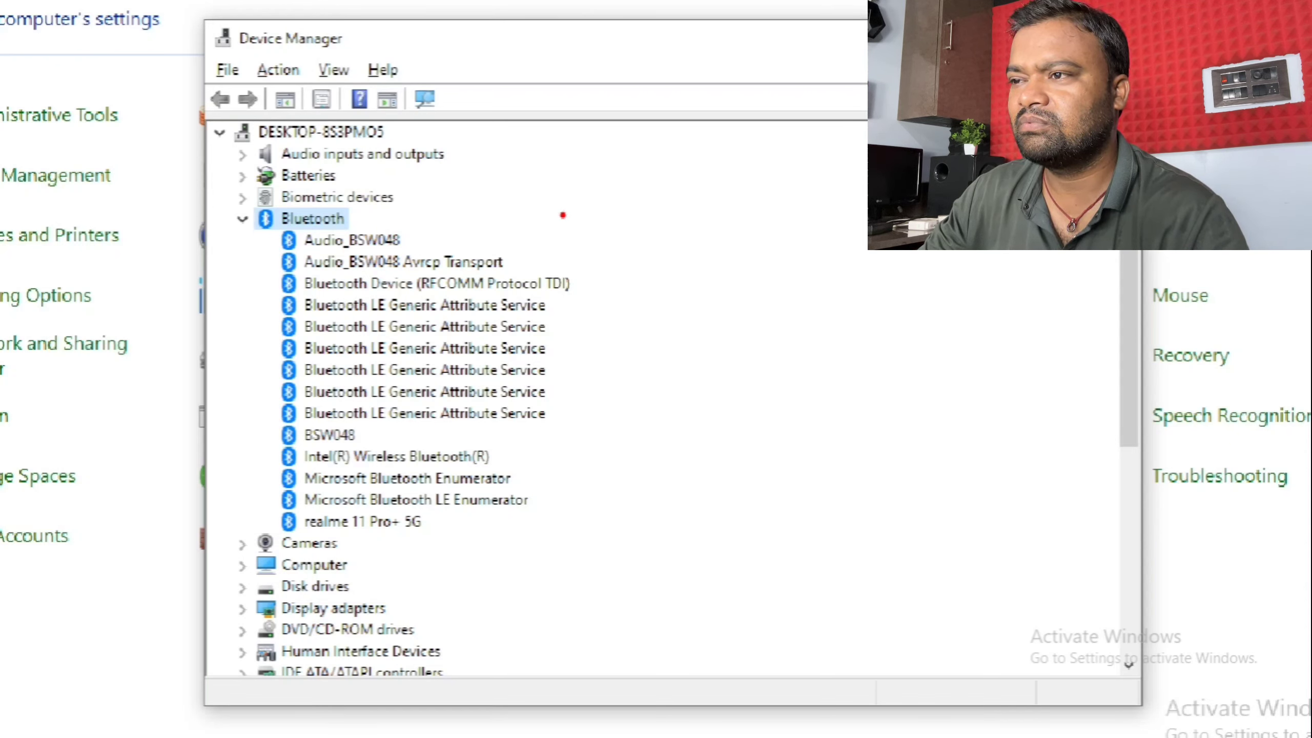
left_click_drag(358, 215, 473, 172)
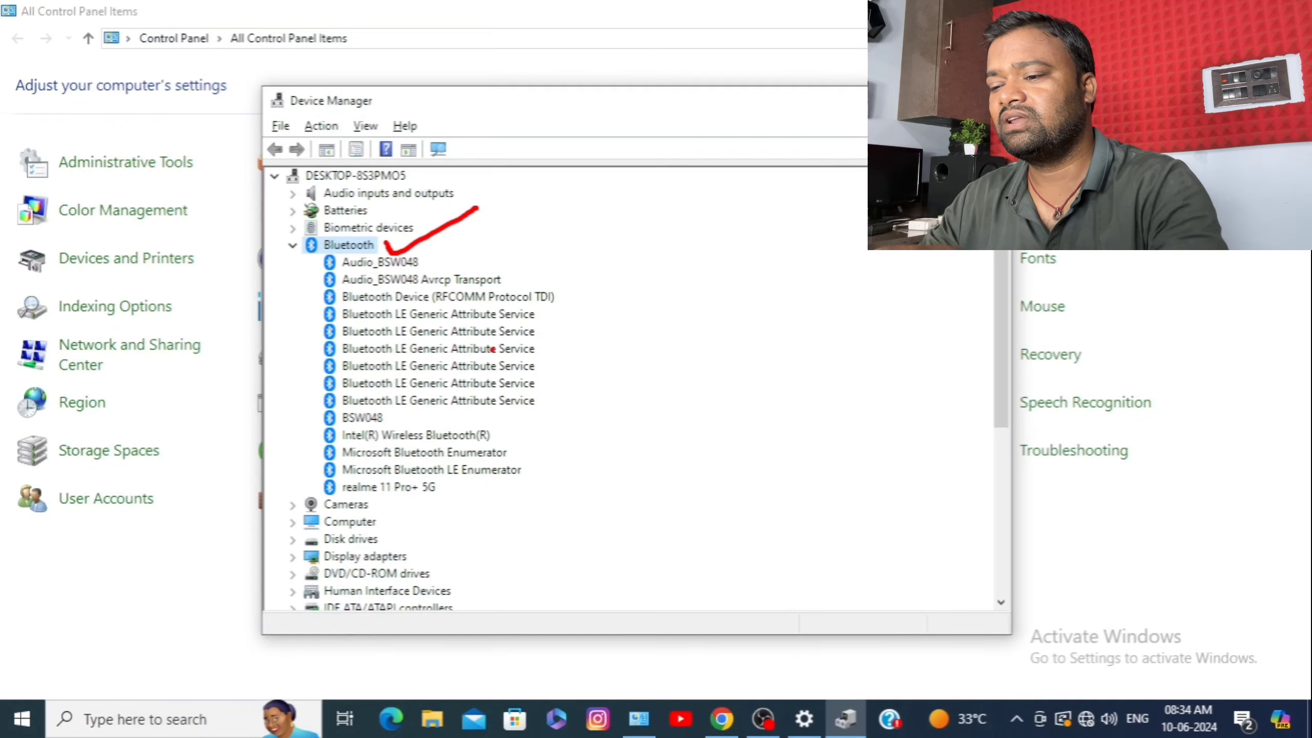
key("Escape")
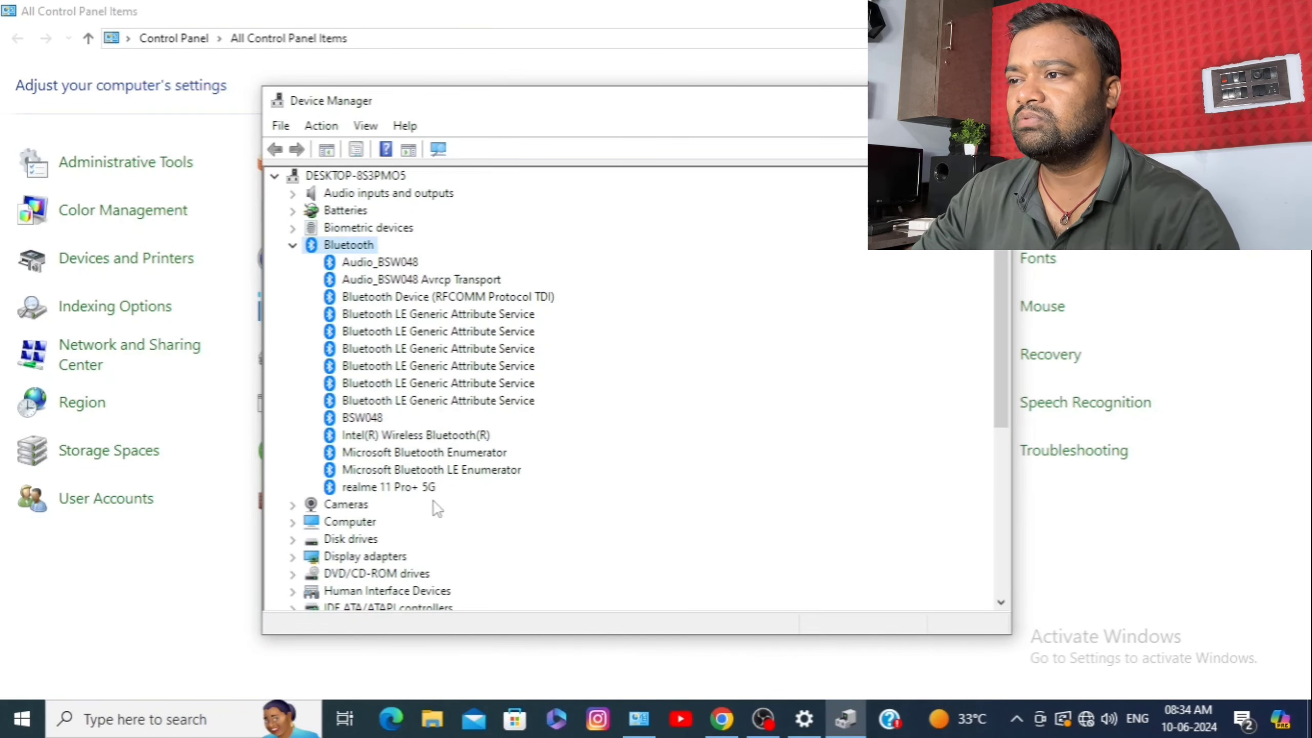
View the driver search options for Bluetooth Device (RFCOMM Protocol TDI) and leave the update wizard without searching.
right_click(419, 299)
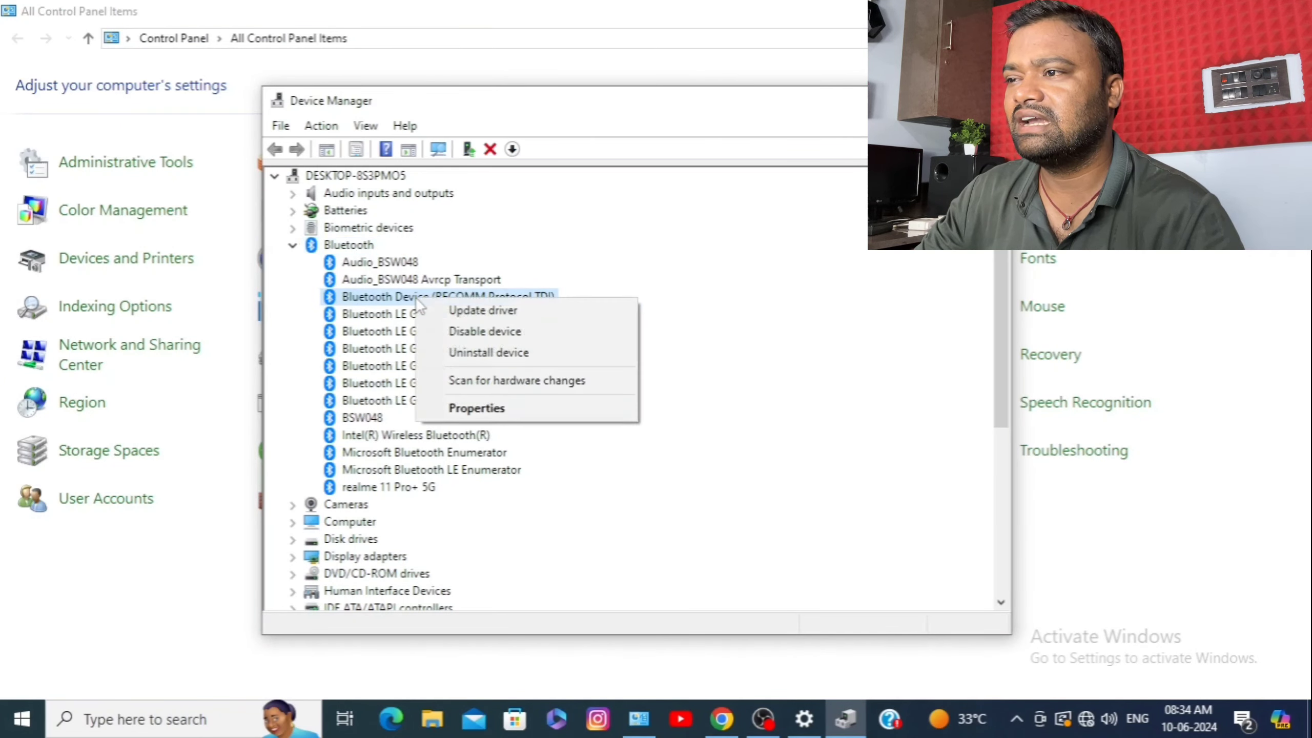
left_click(495, 310)
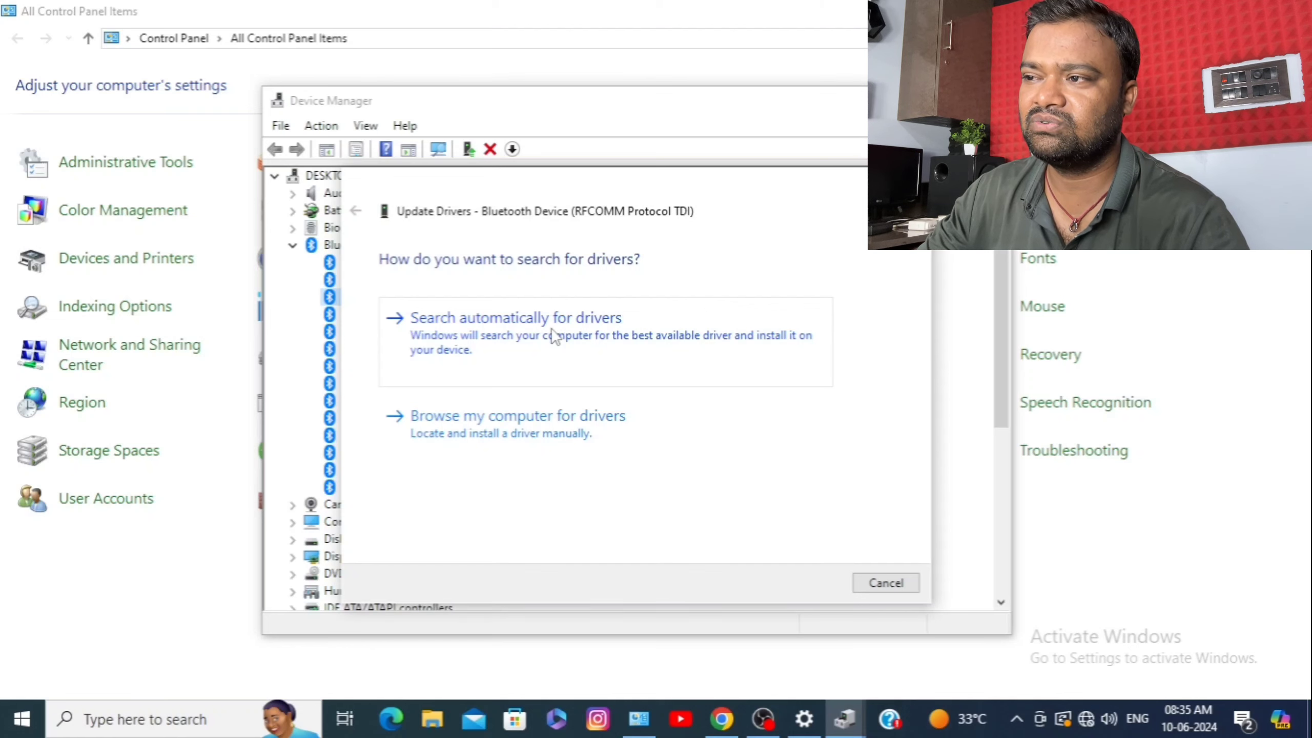
left_click(891, 583)
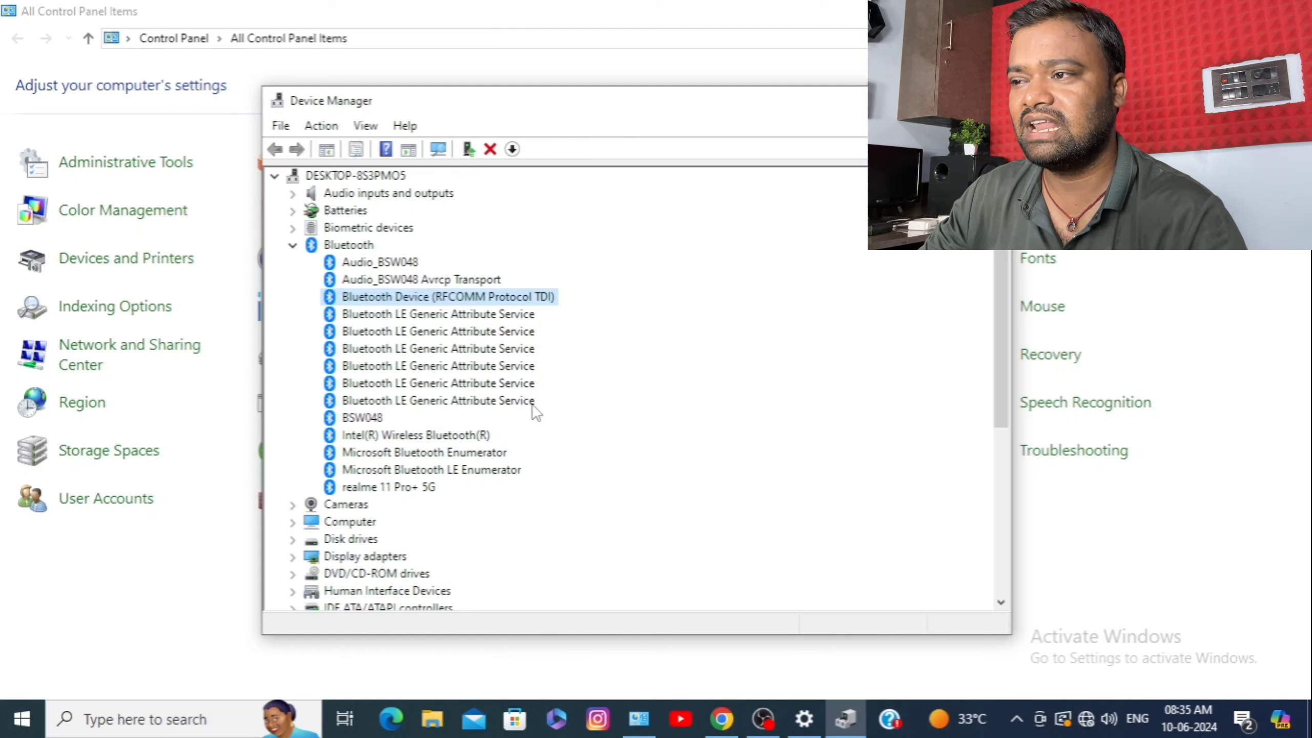
Look up the uninstall option for Bluetooth Device (RFCOMM Protocol TDI), close Device Manager and return to the desktop.
right_click(407, 296)
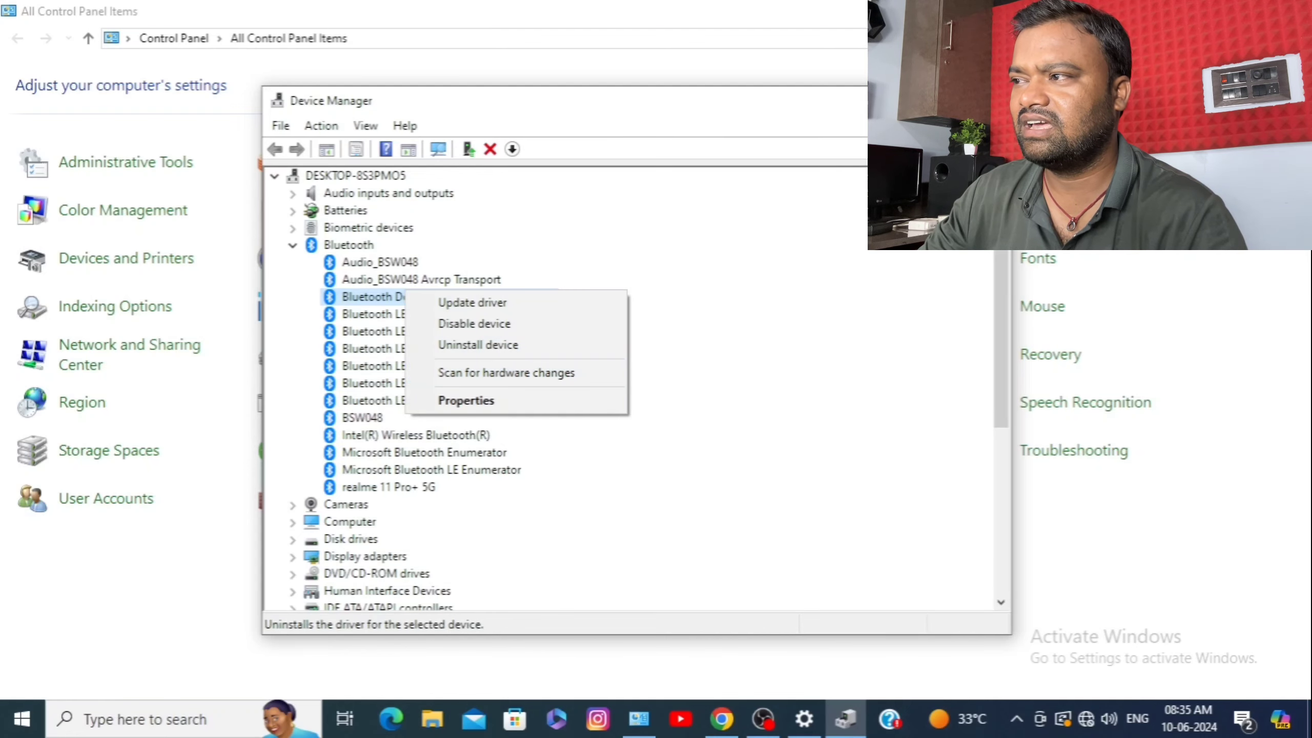
key("Escape")
key("alt+F4")
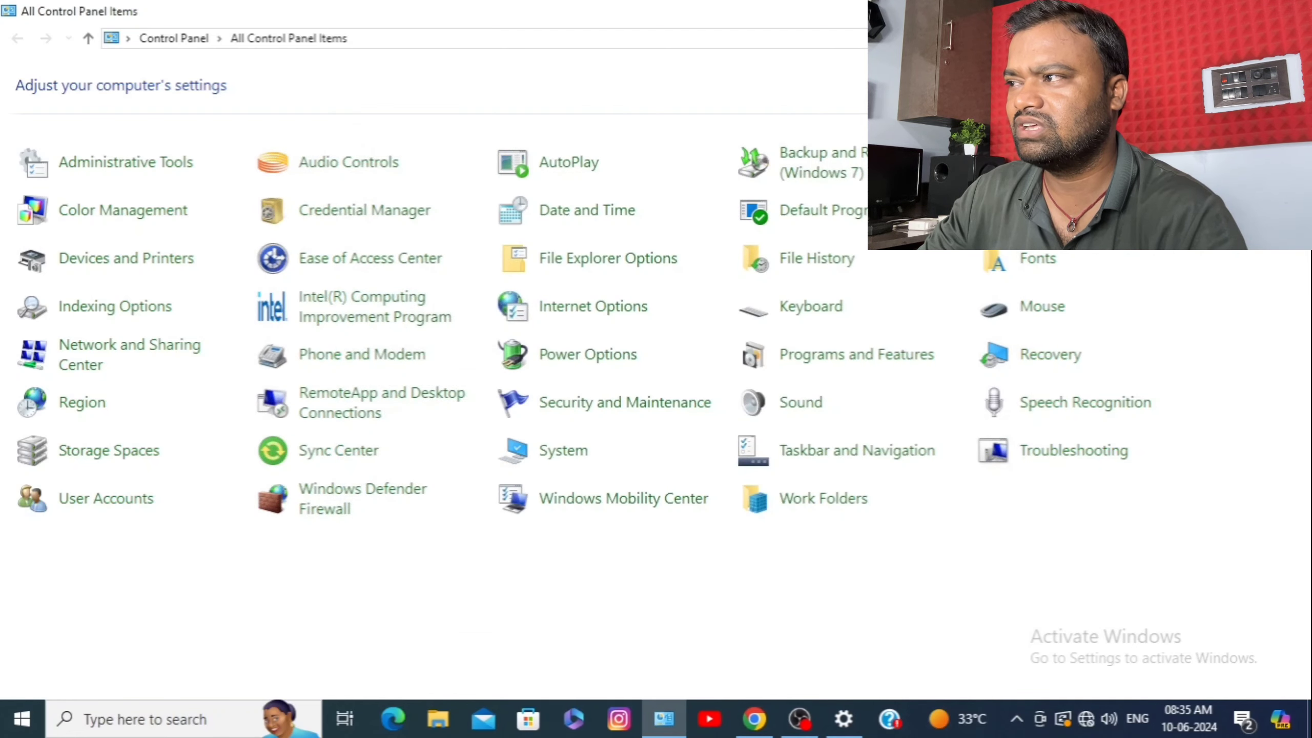
key("super+d")
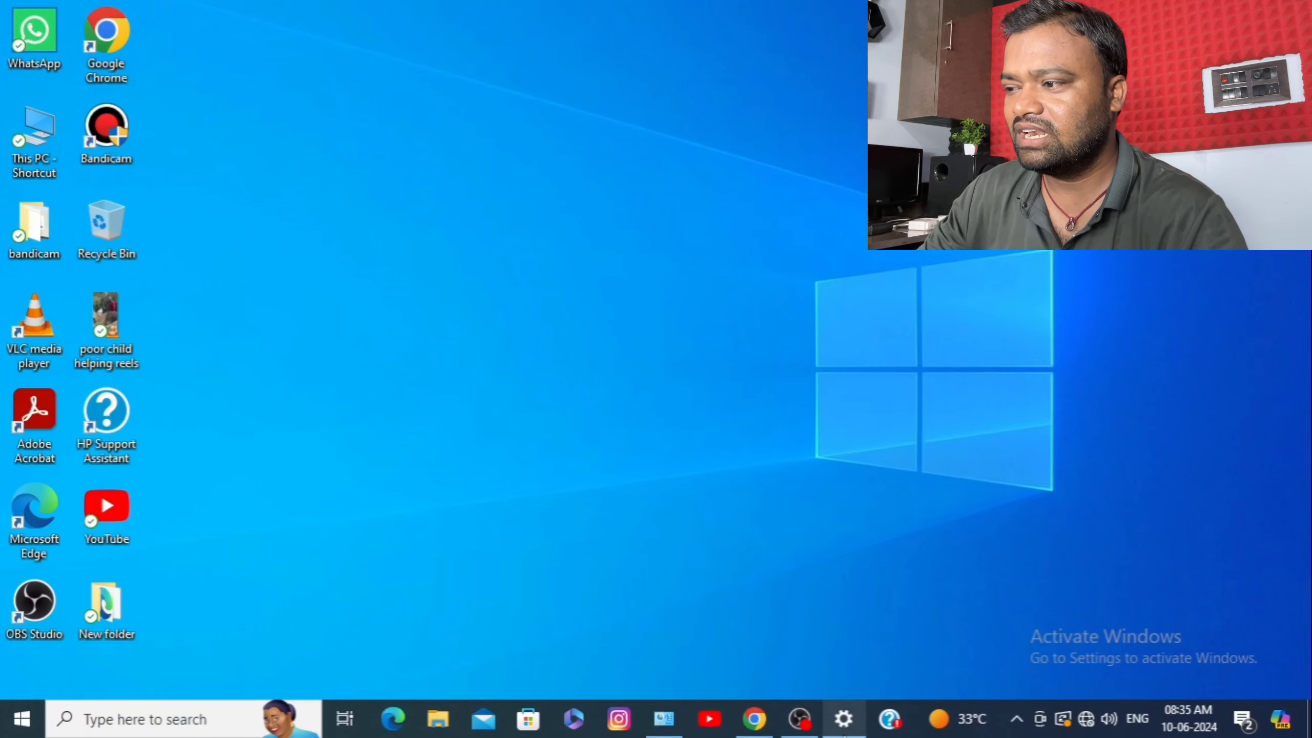
Check the Windows Update status under Update & Security in Settings and return to the desktop.
left_click(844, 718)
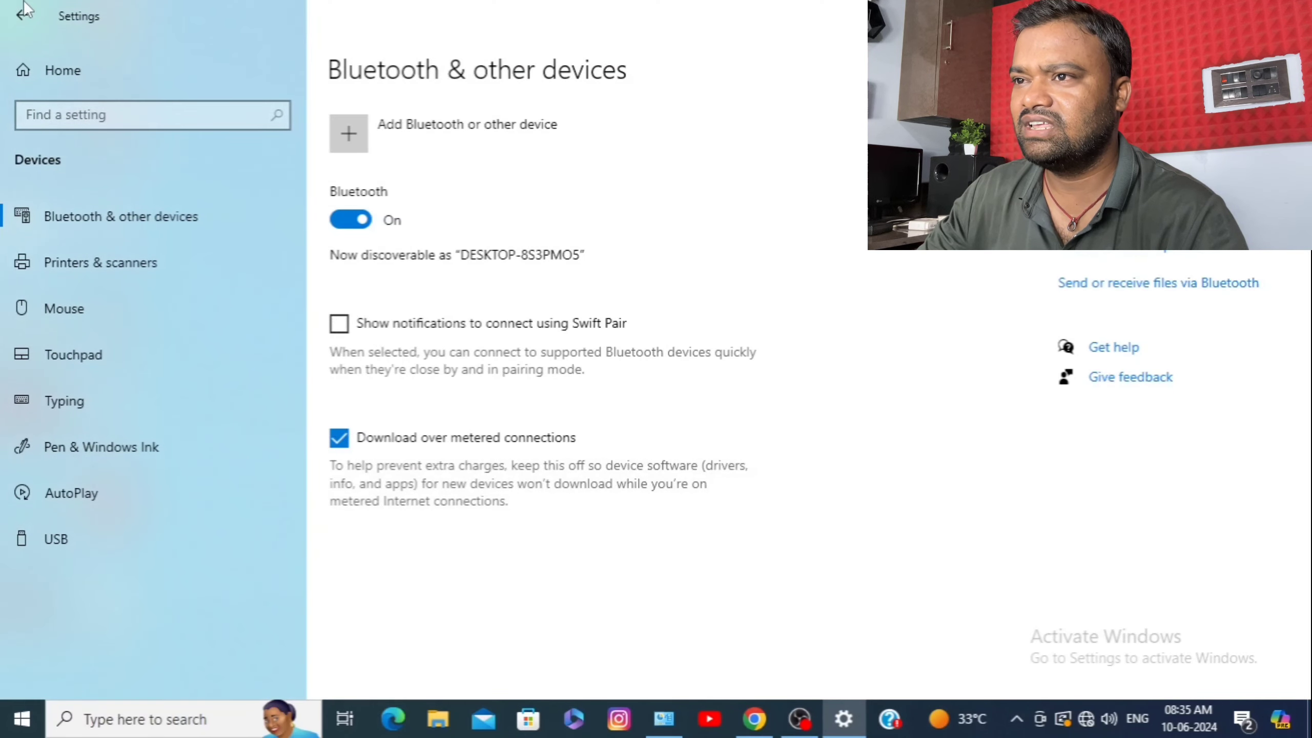
left_click(21, 13)
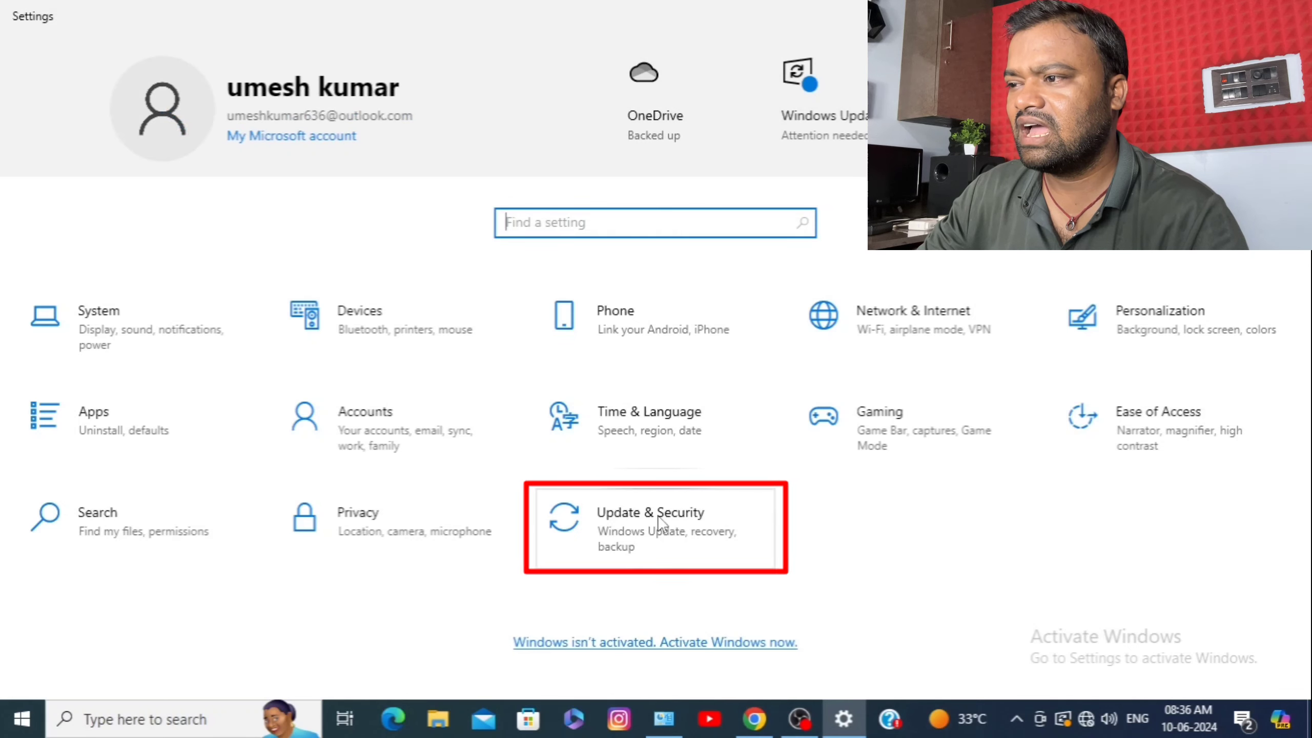
left_click(658, 514)
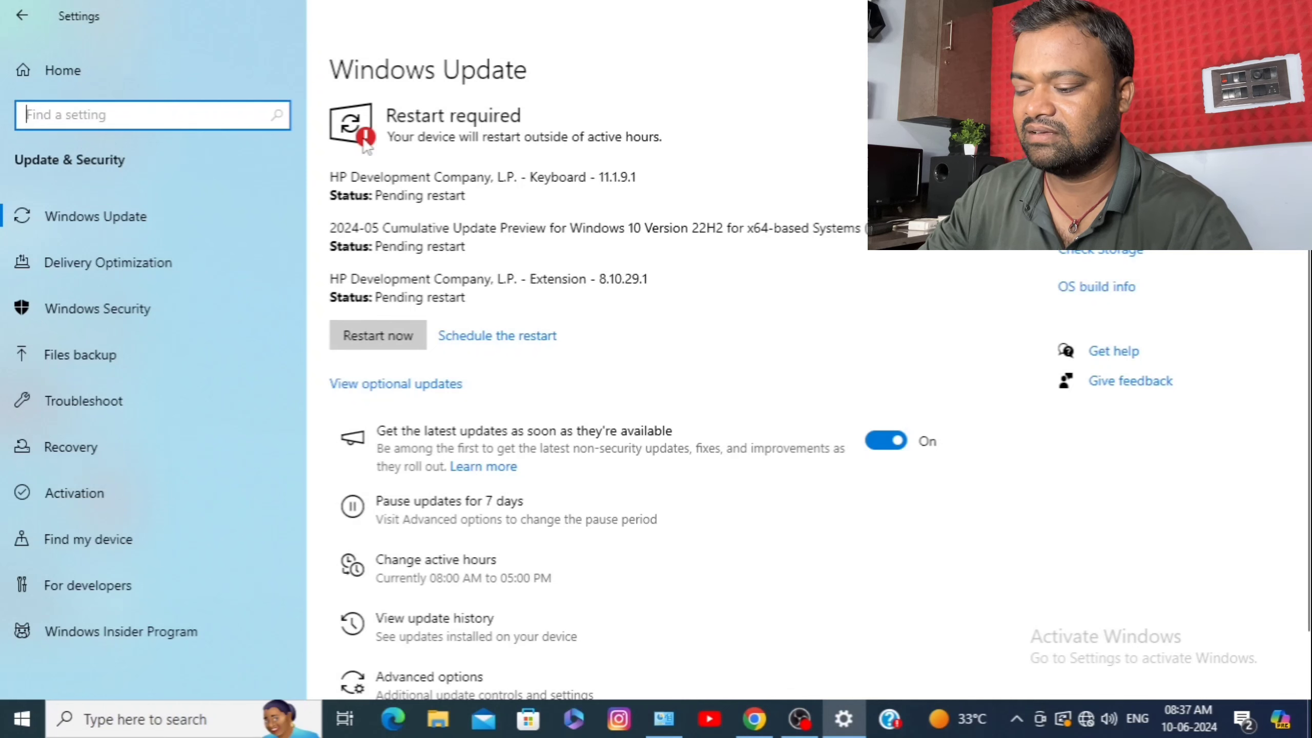
key("super+d")
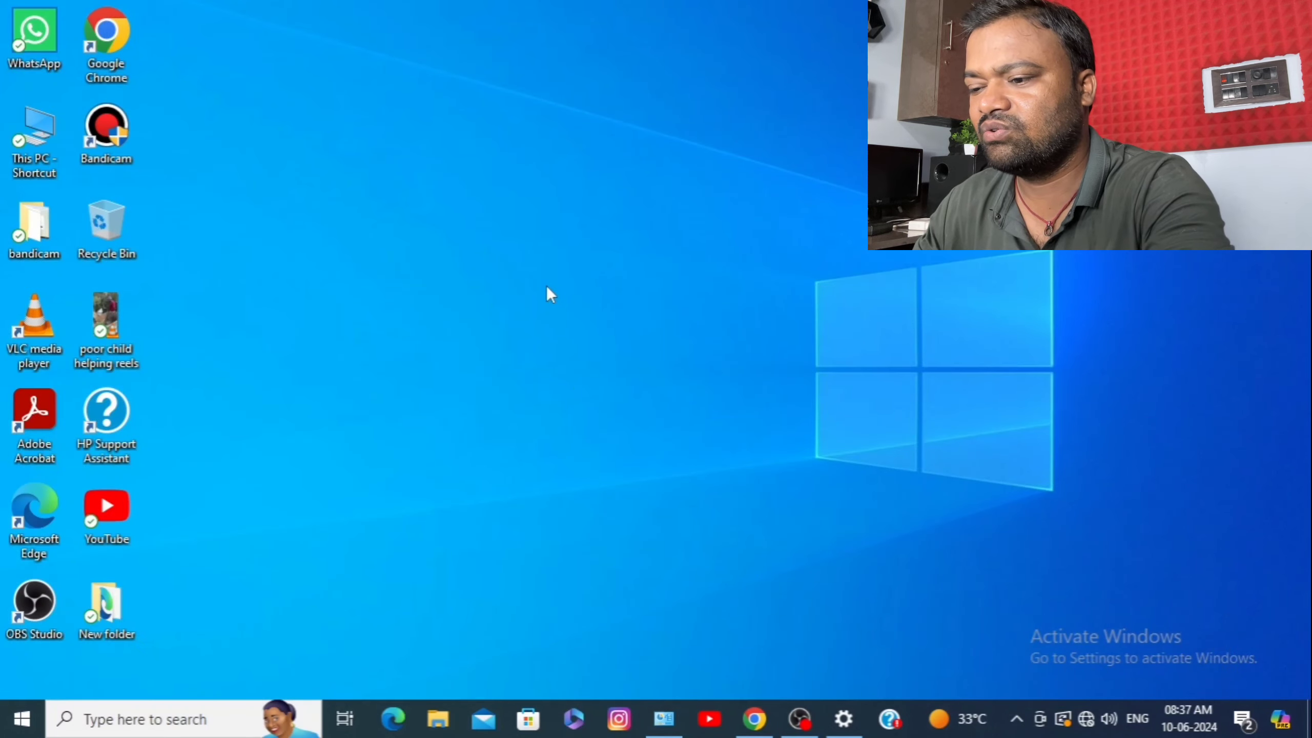
Open the Services console by running services.msc.
key("super+r")
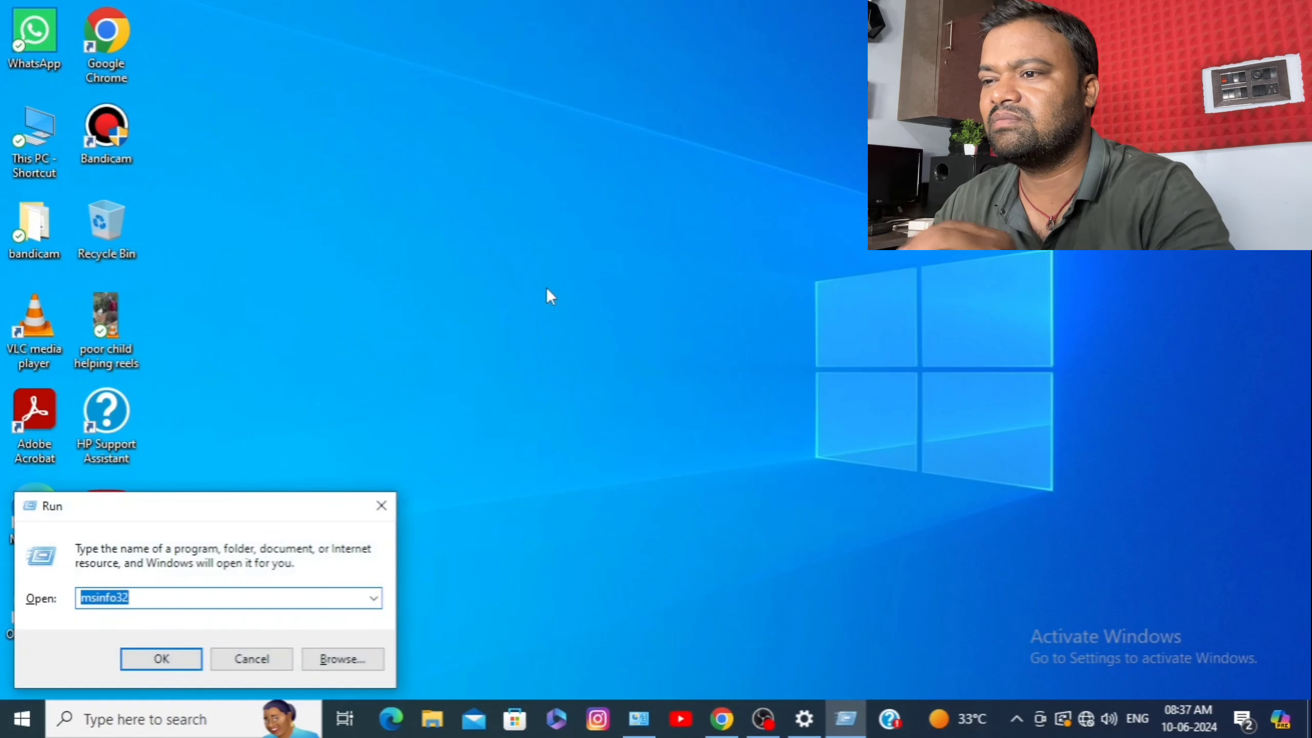
left_click(374, 599)
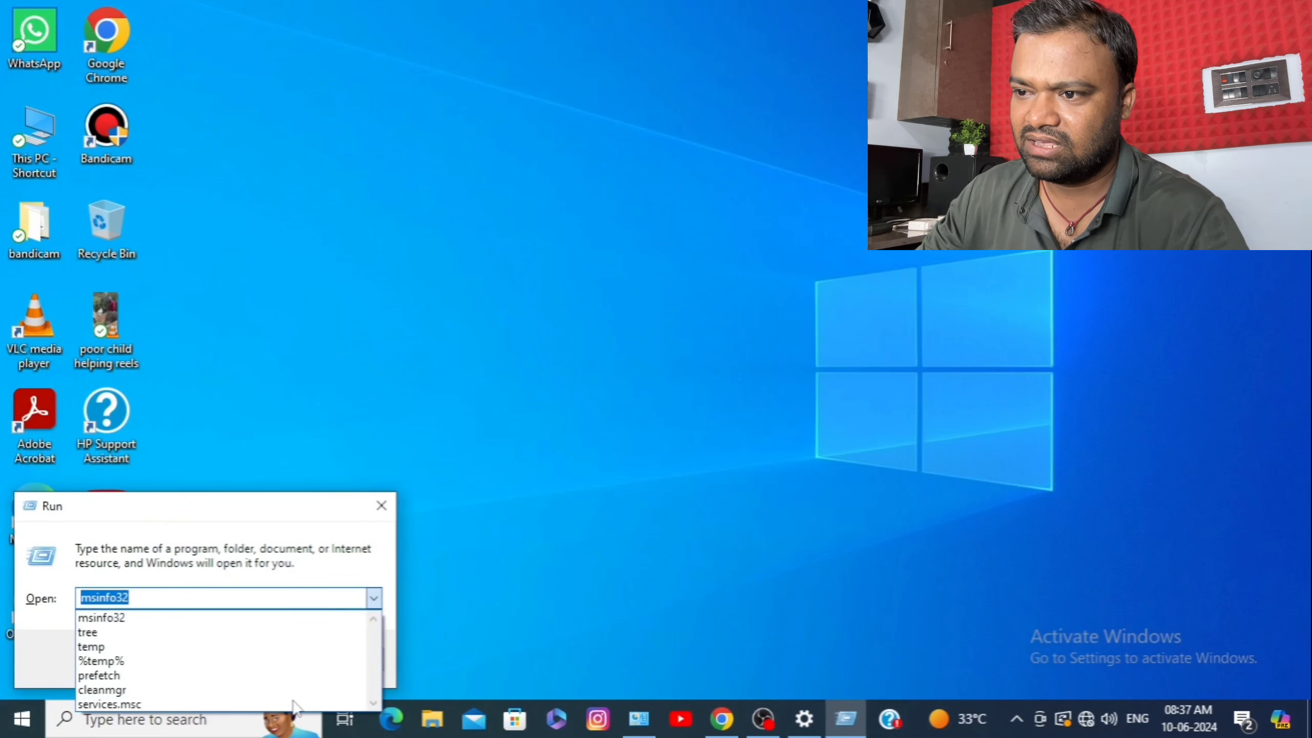
left_click(157, 706)
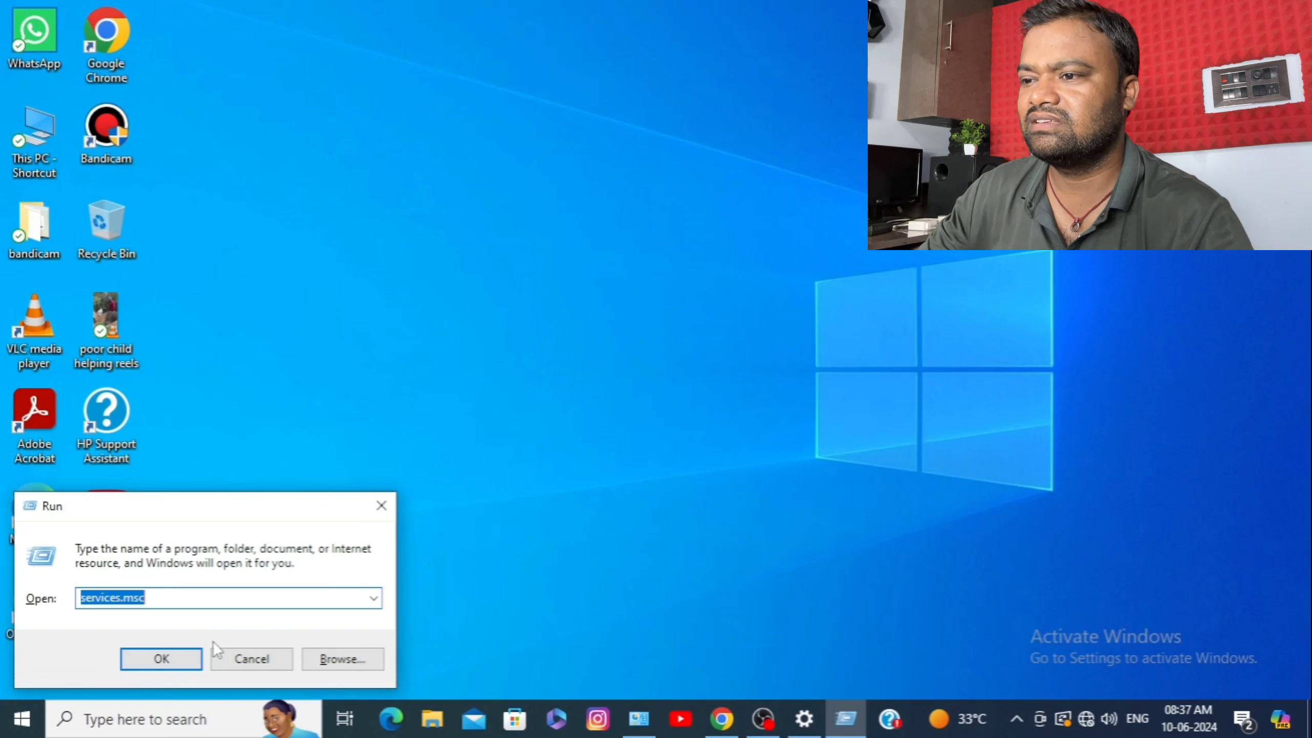
left_click(160, 659)
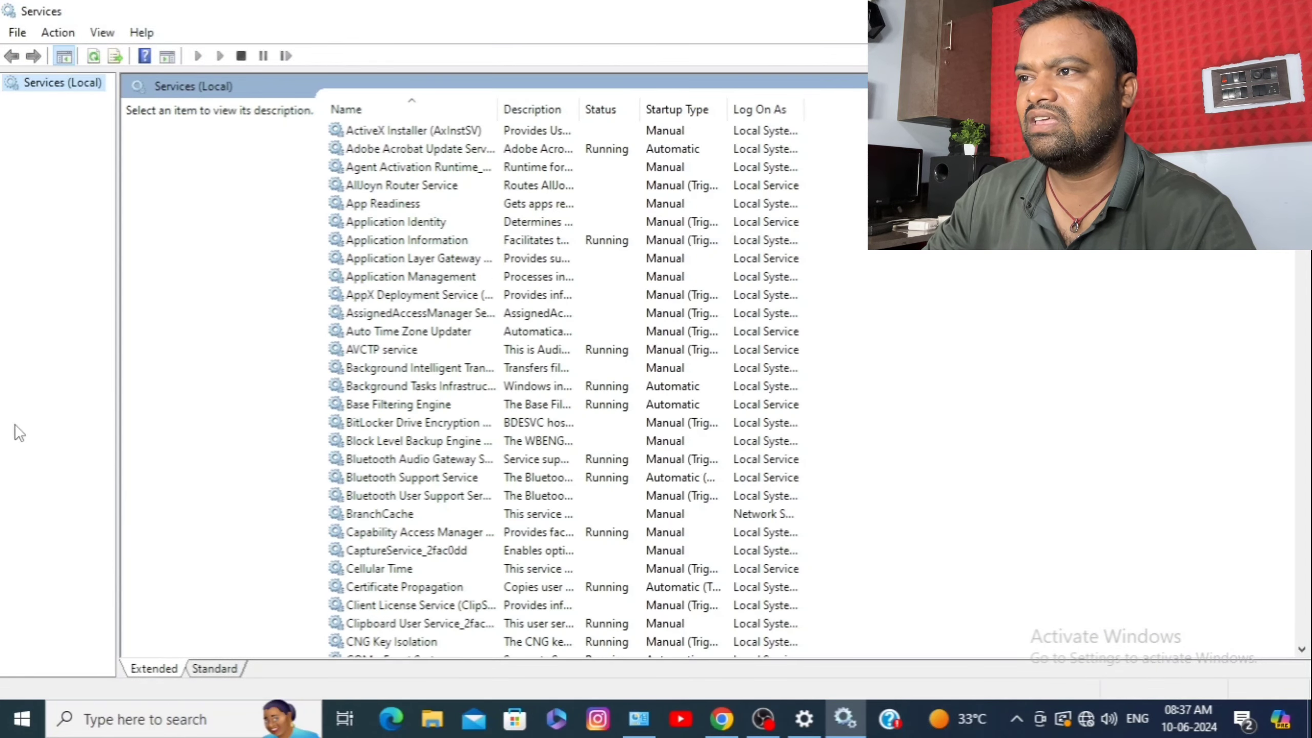
Set the Bluetooth Support Service startup type to Automatic, apply the change and close the Services console.
scroll(448, 371, "down", 9)
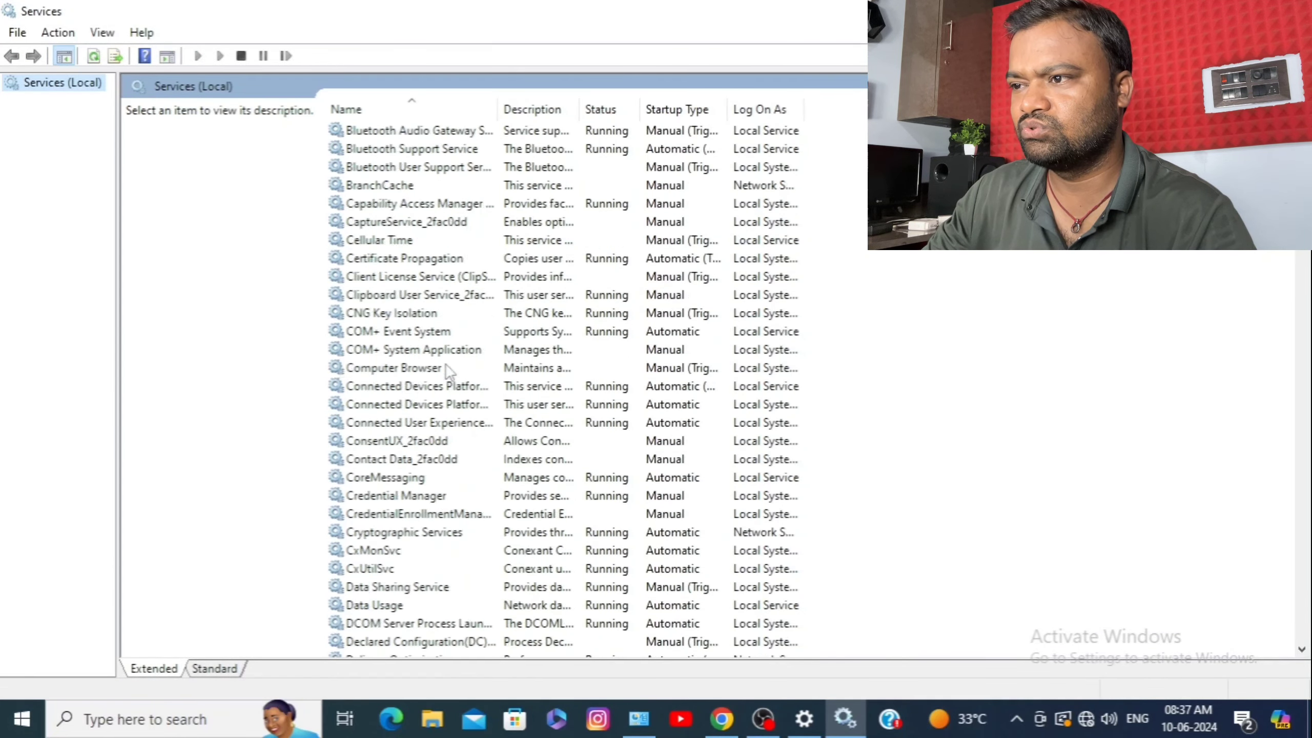
scroll(449, 371, "down", 5)
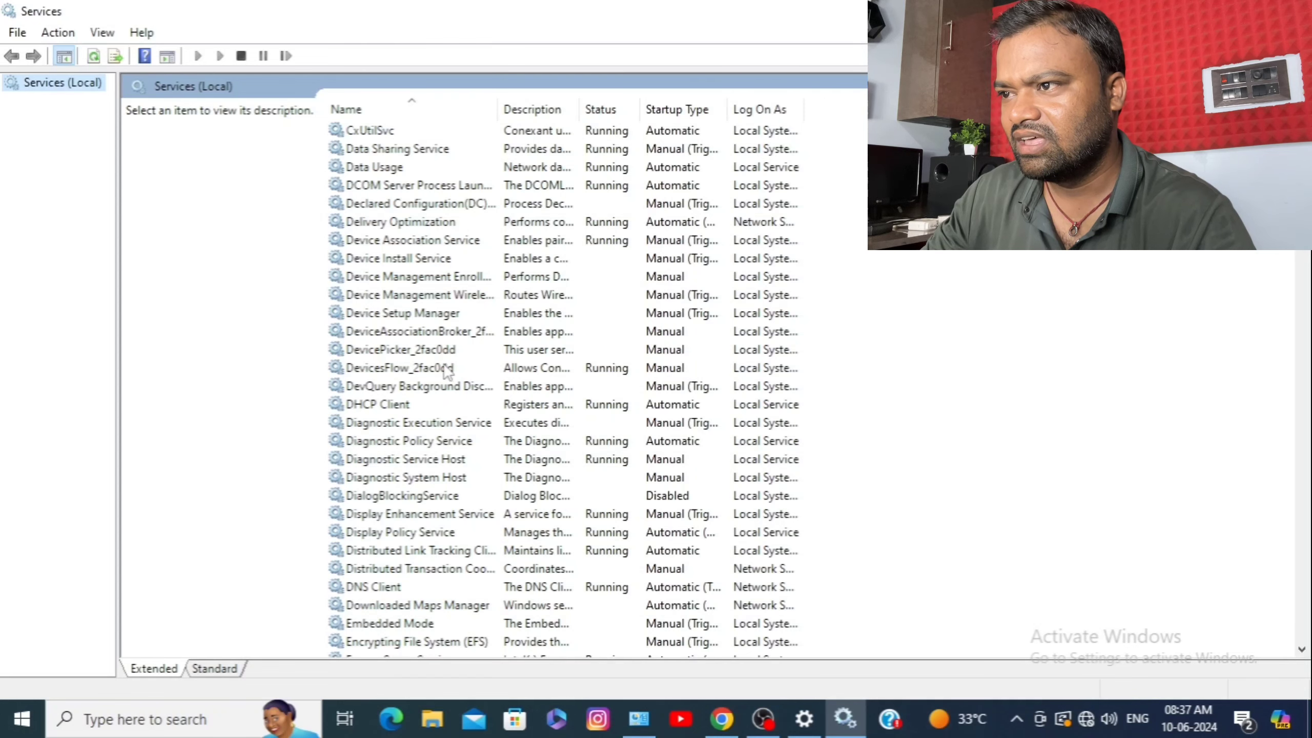
scroll(448, 371, "up", 11)
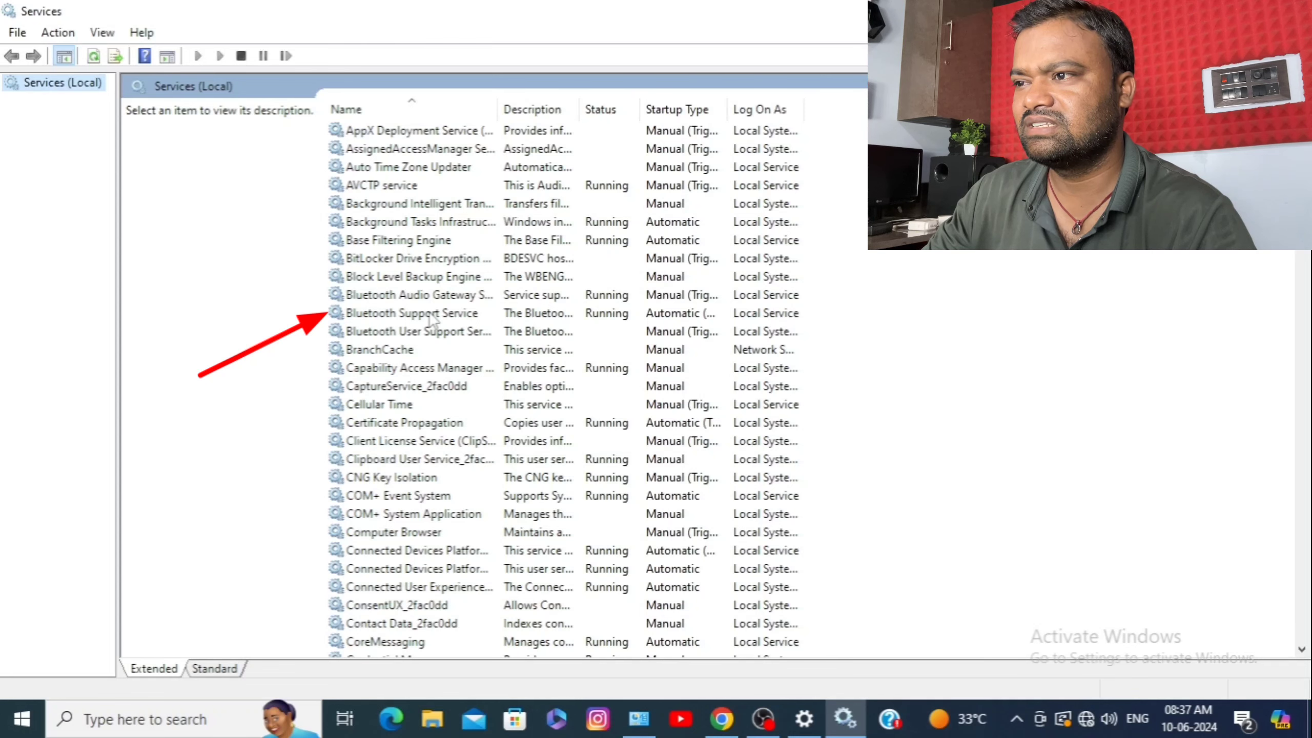
double_click(431, 316)
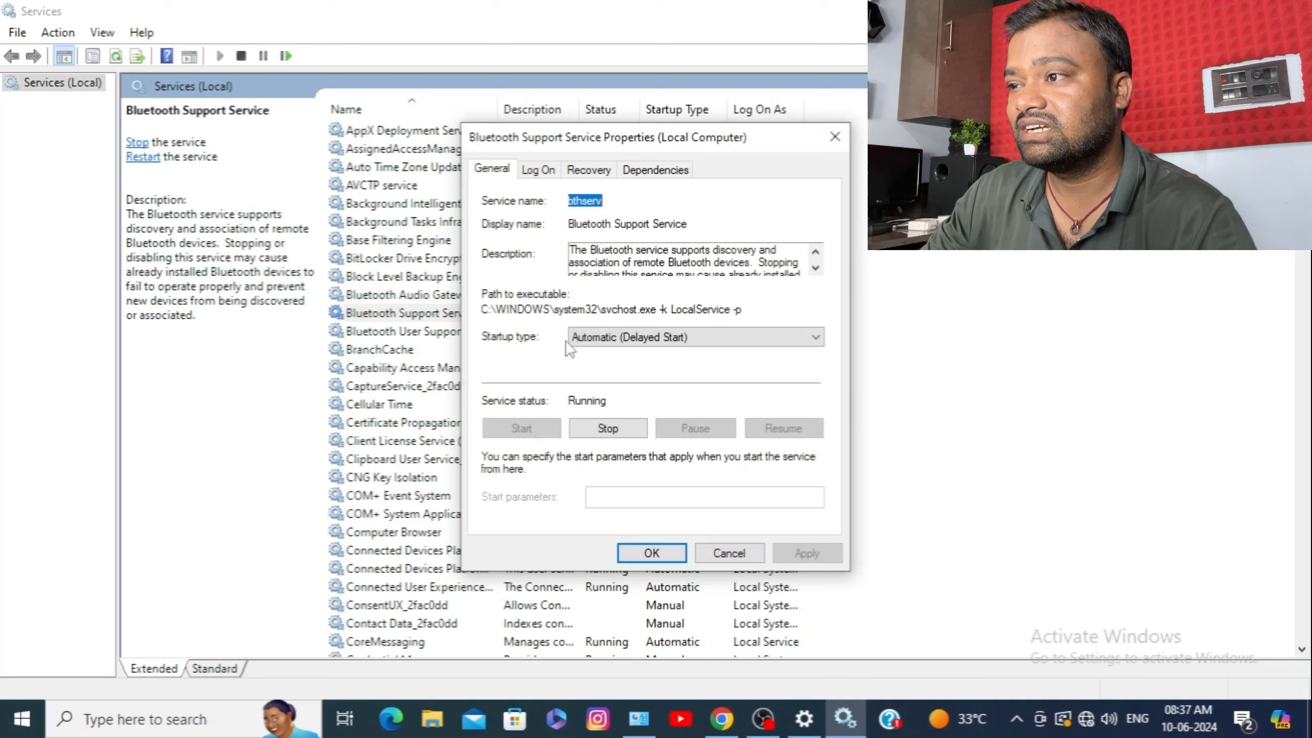
left_click(670, 339)
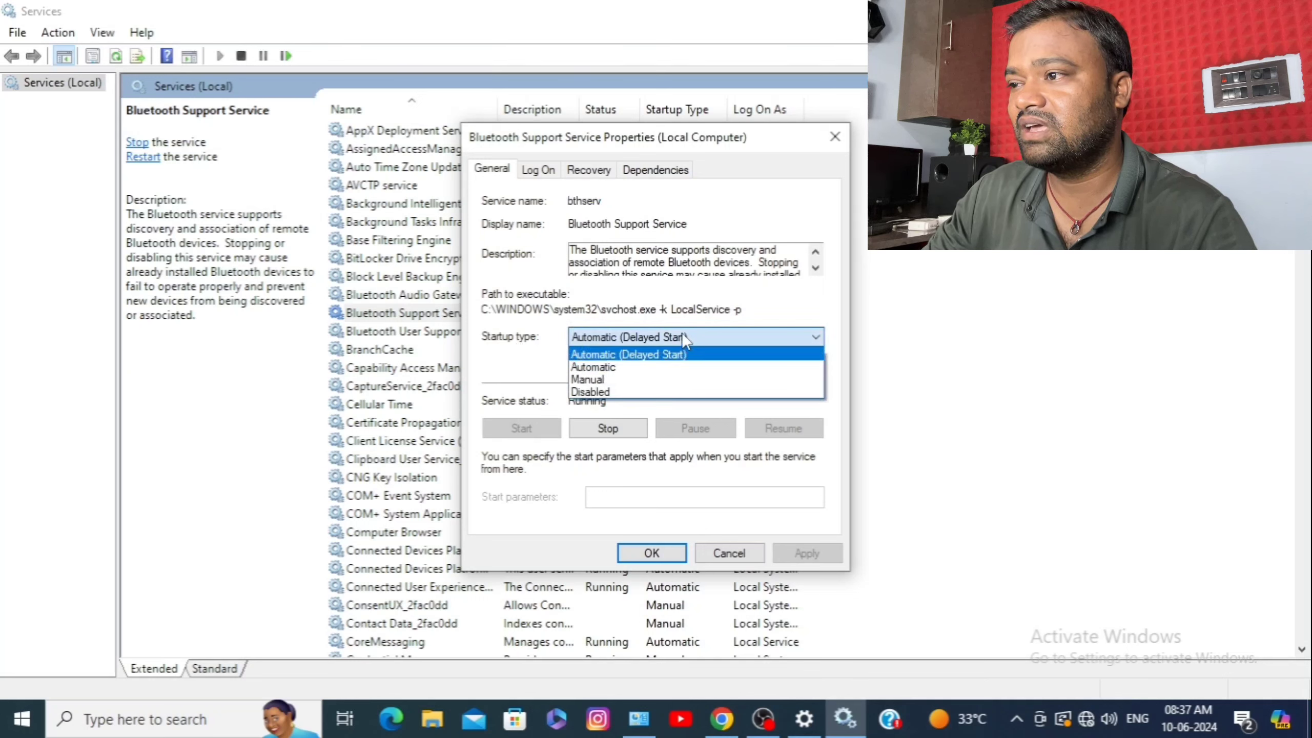
left_click(615, 367)
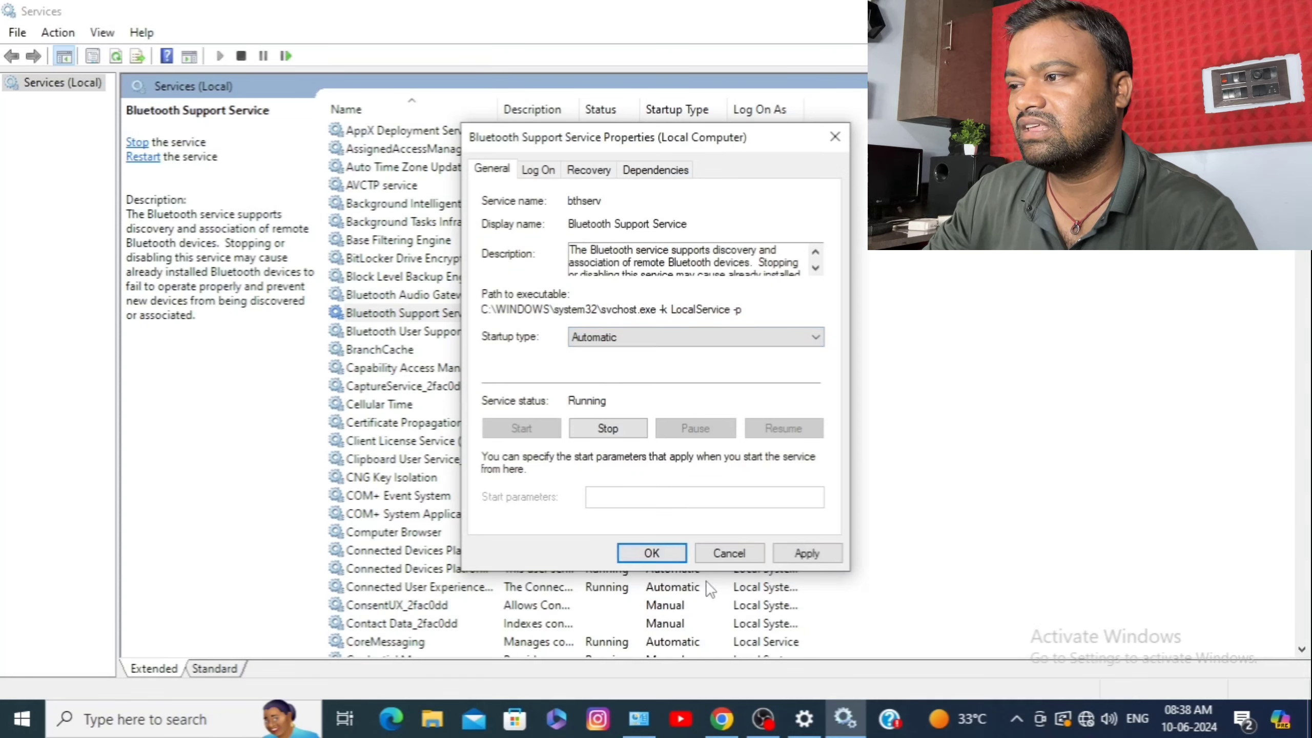
left_click(829, 550)
left_click(667, 552)
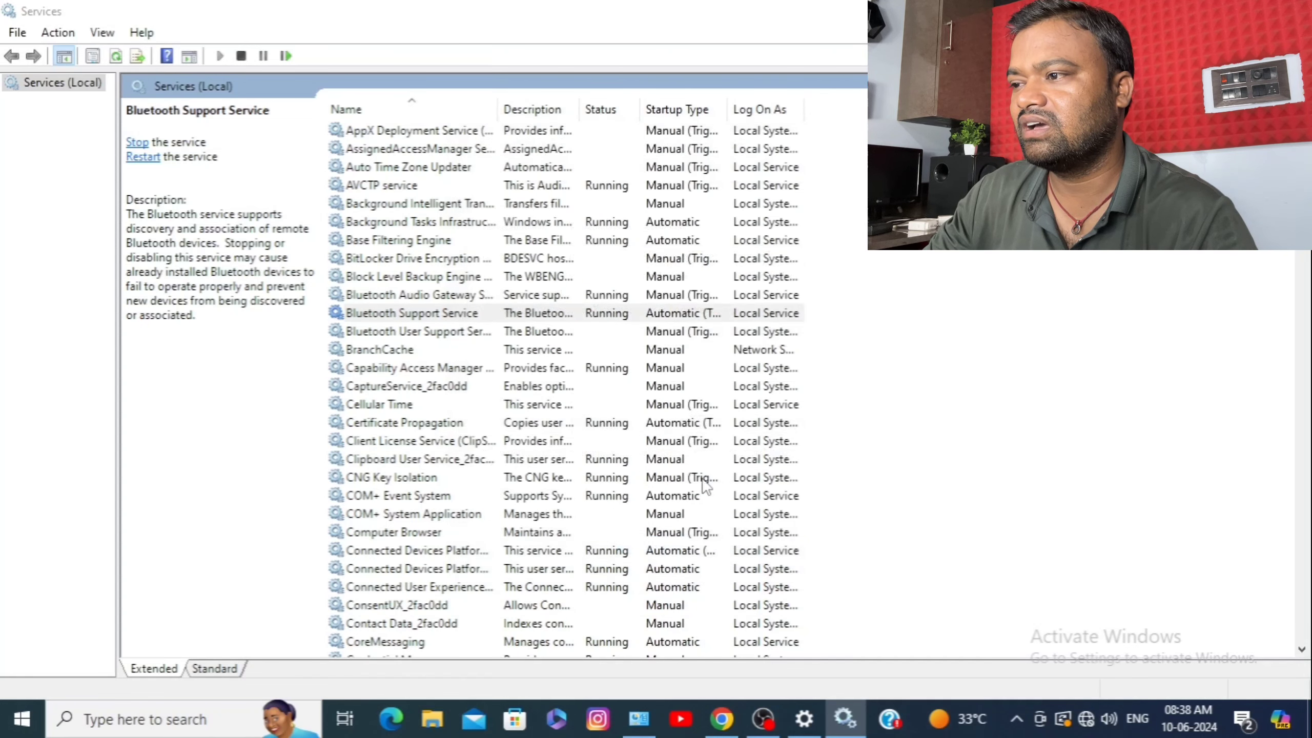
key("alt+F4")
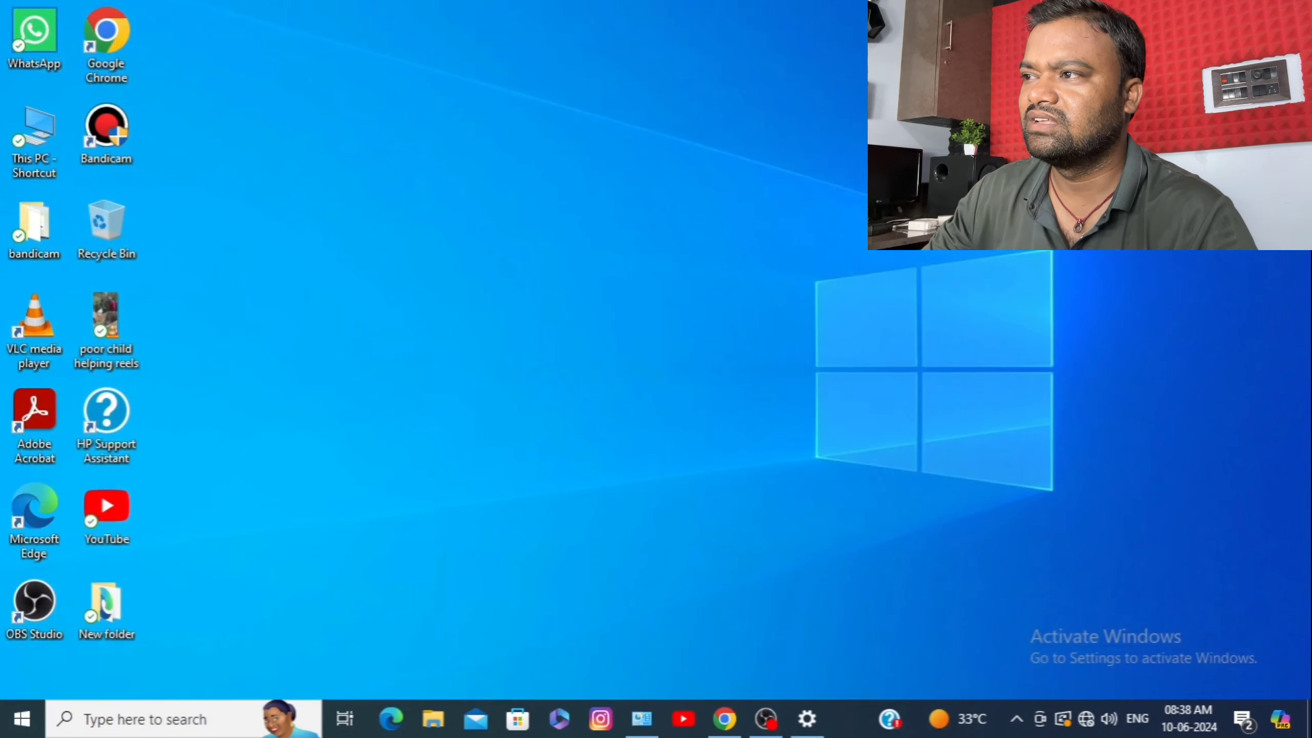